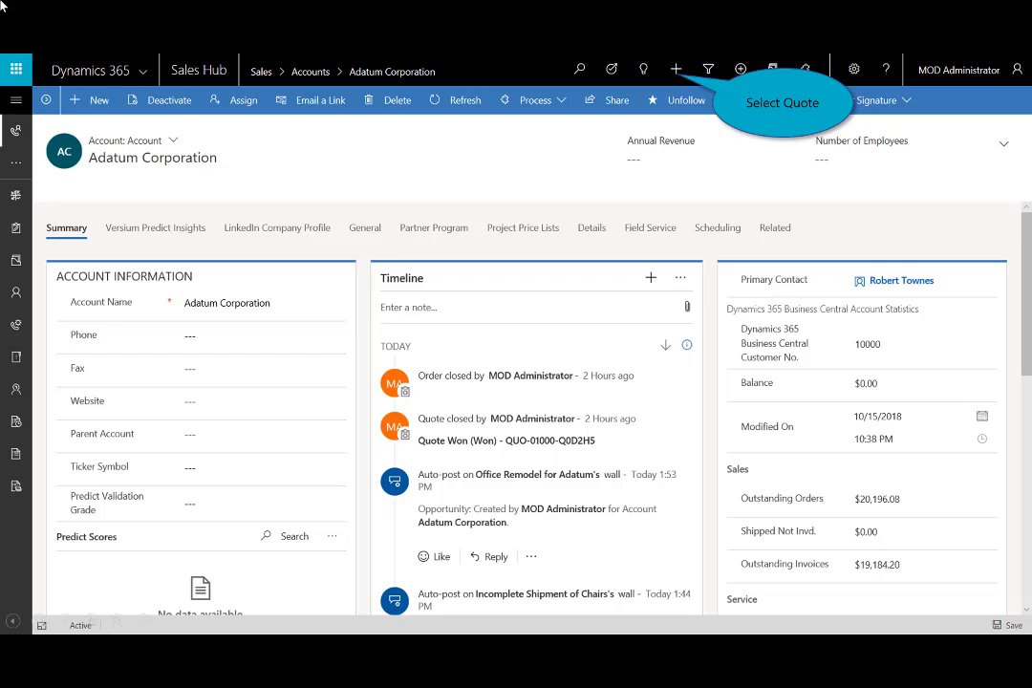
Create and save a quote named "Quote for Chairs for Adatum" for Adatum Corporation with the Business Central Default Price List
click(677, 70)
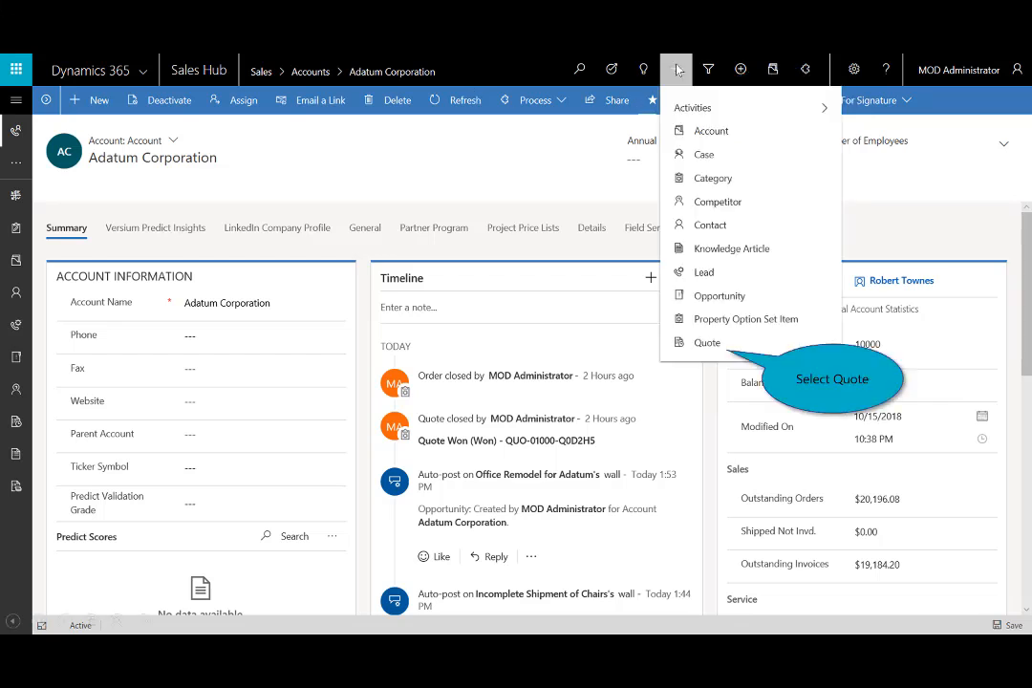
click(711, 344)
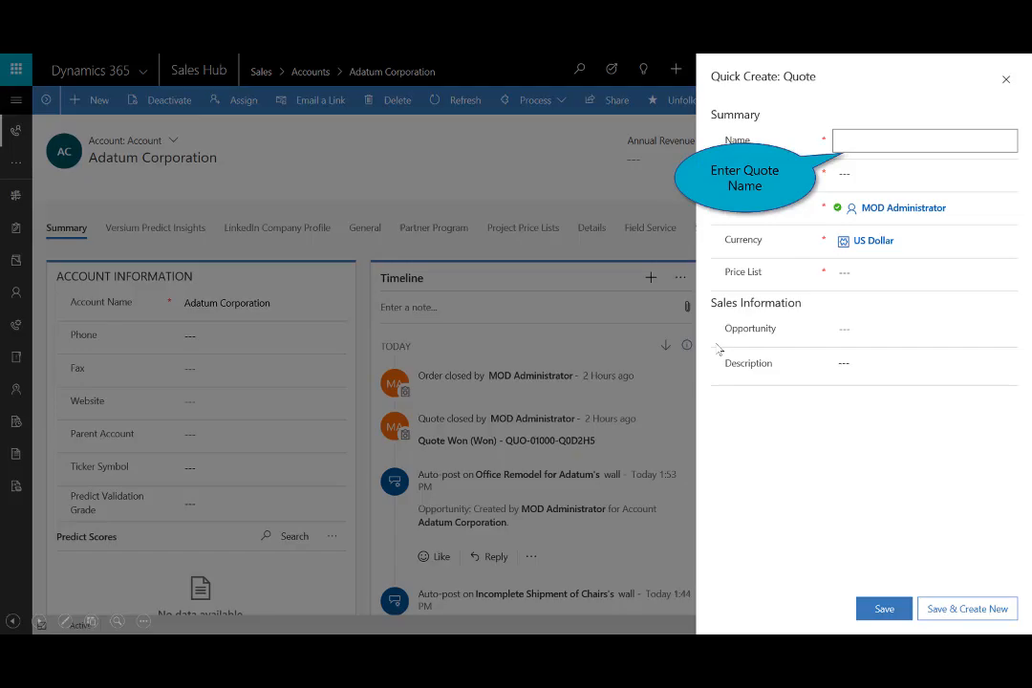
click(851, 148)
text(Quote for Chairs for Adatum)
key(Tab)
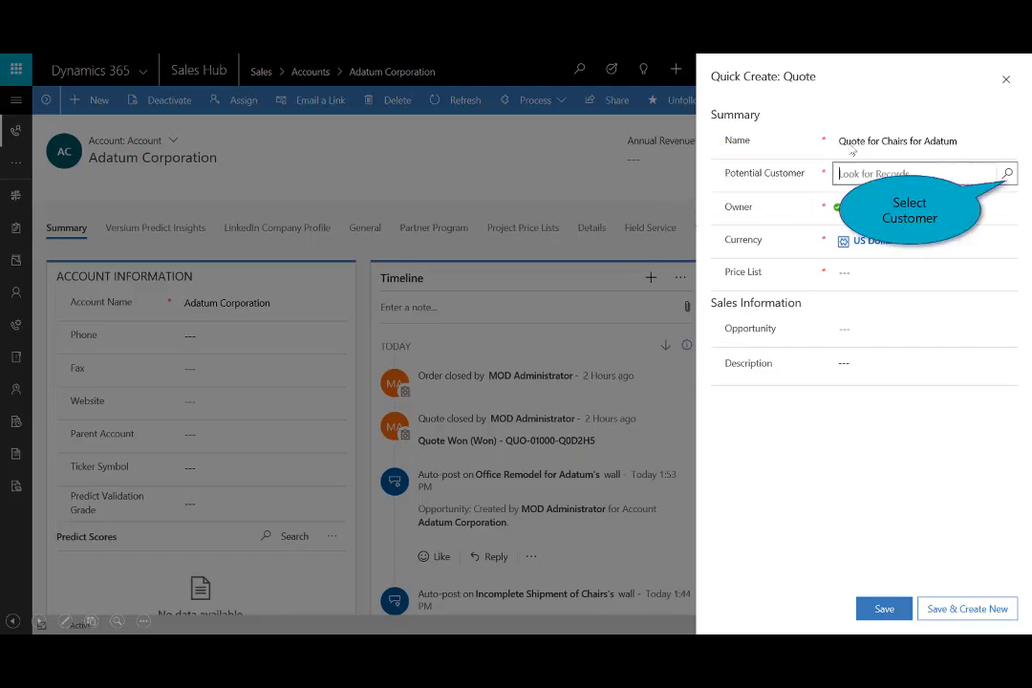
click(917, 173)
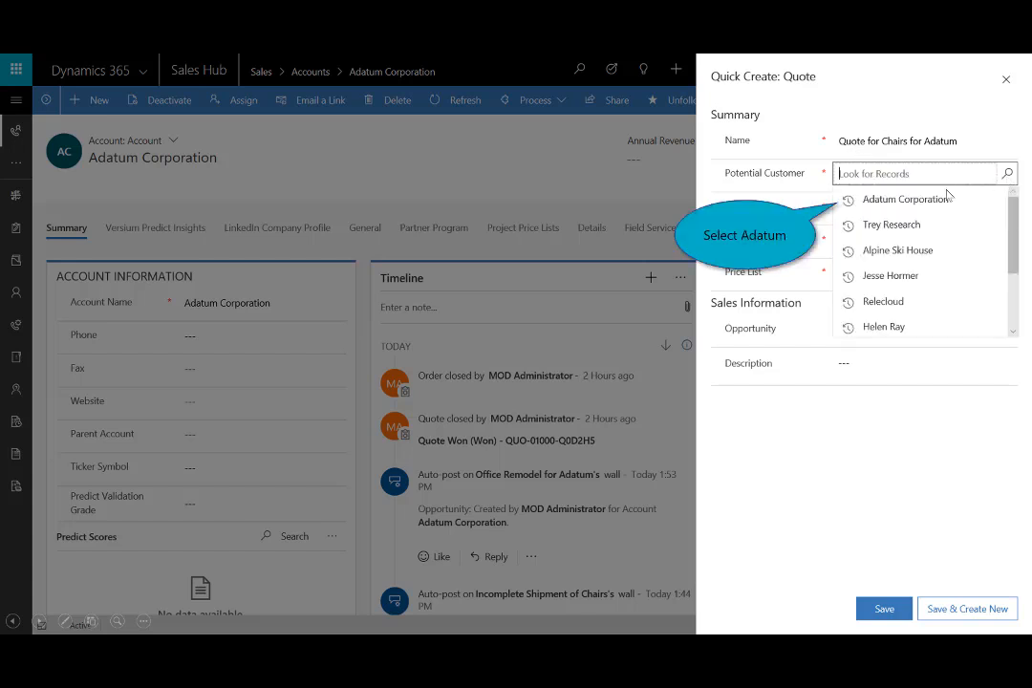
click(899, 200)
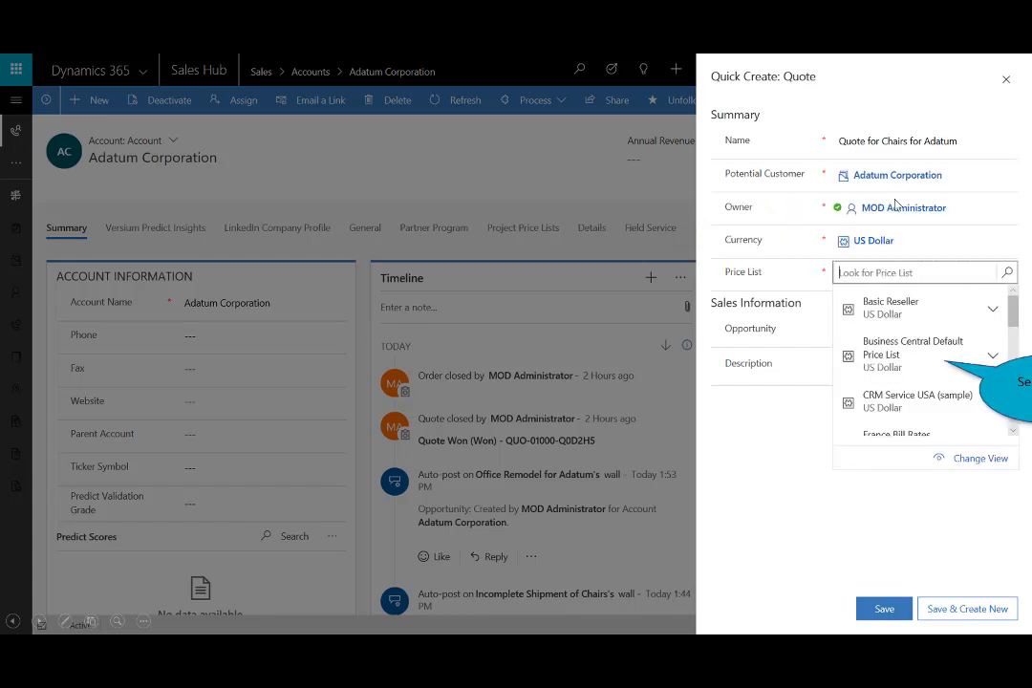
click(925, 356)
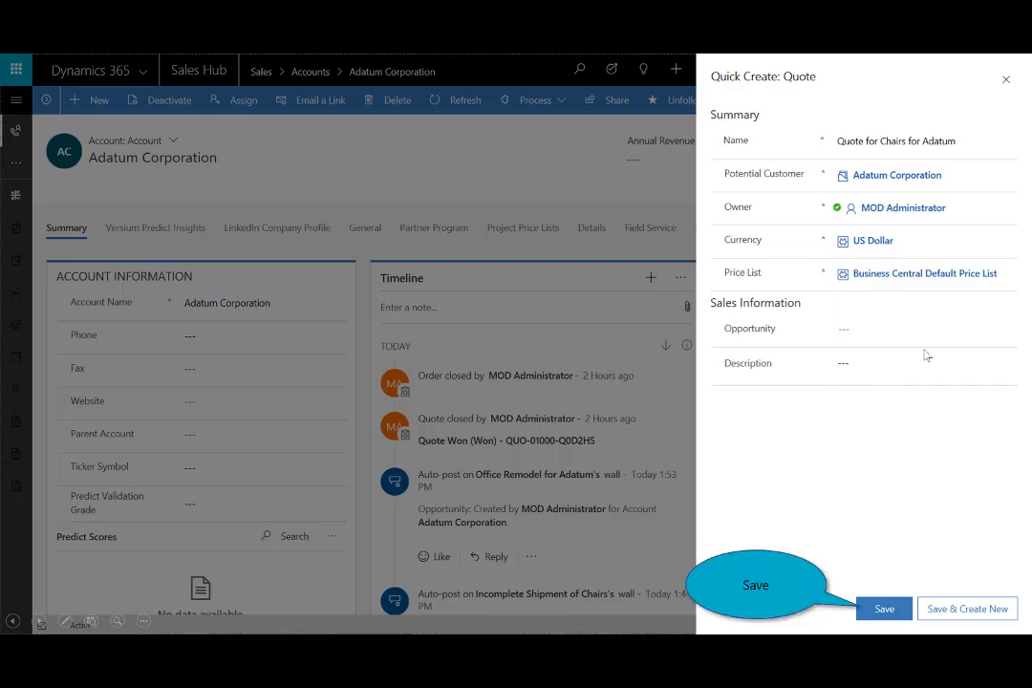
click(884, 610)
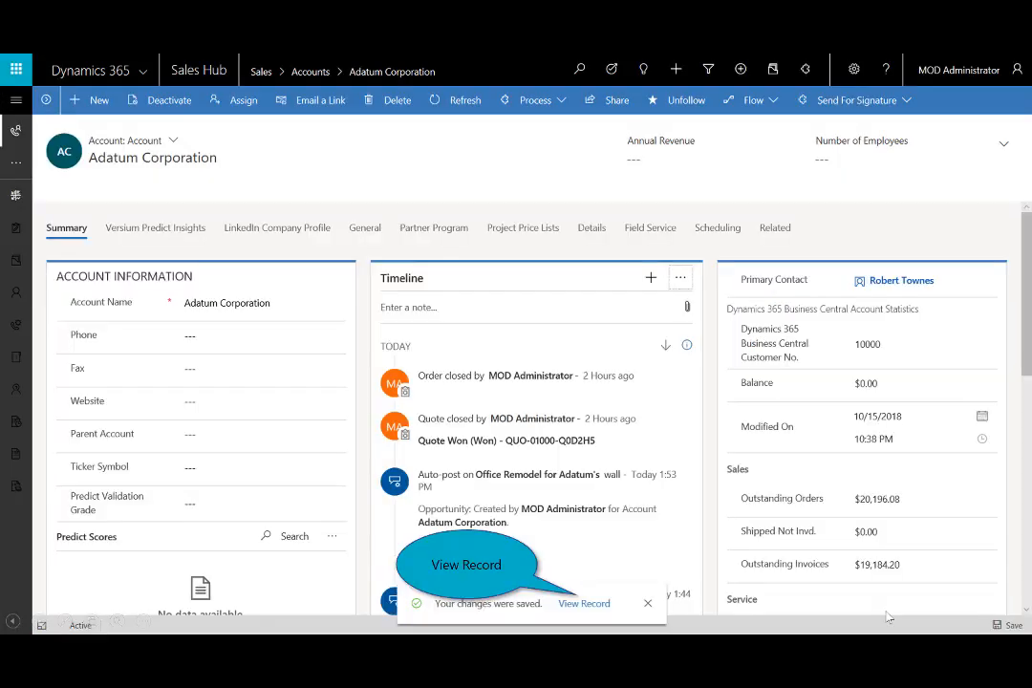
Open the new quote's record and add a saved quote line for the BERLIN Guest Chair, yellow, with quantity 5
click(597, 604)
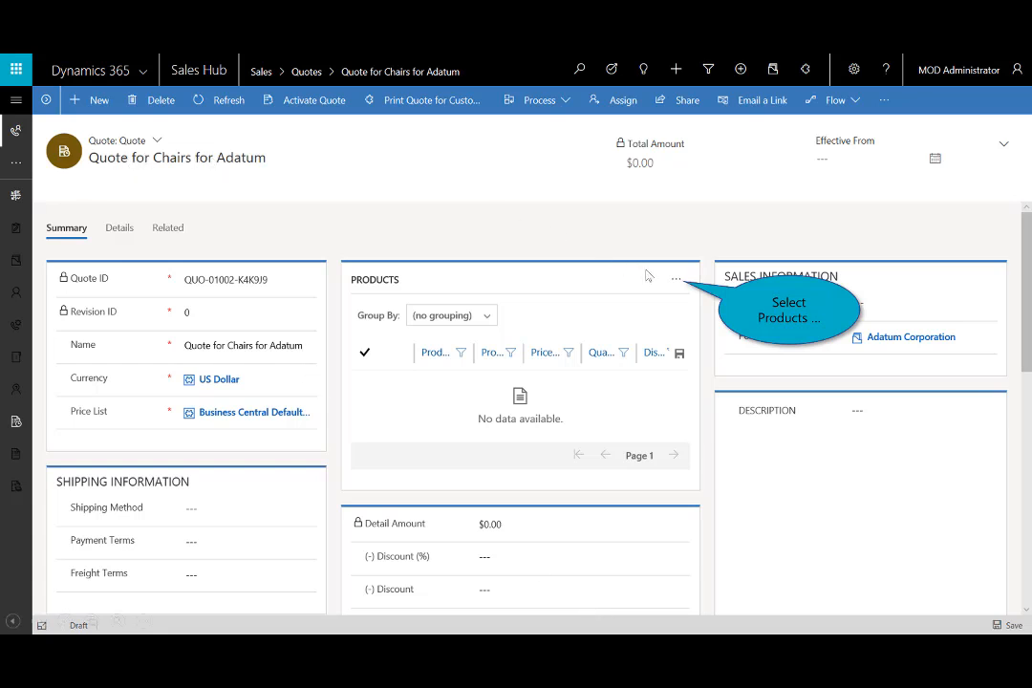
click(677, 280)
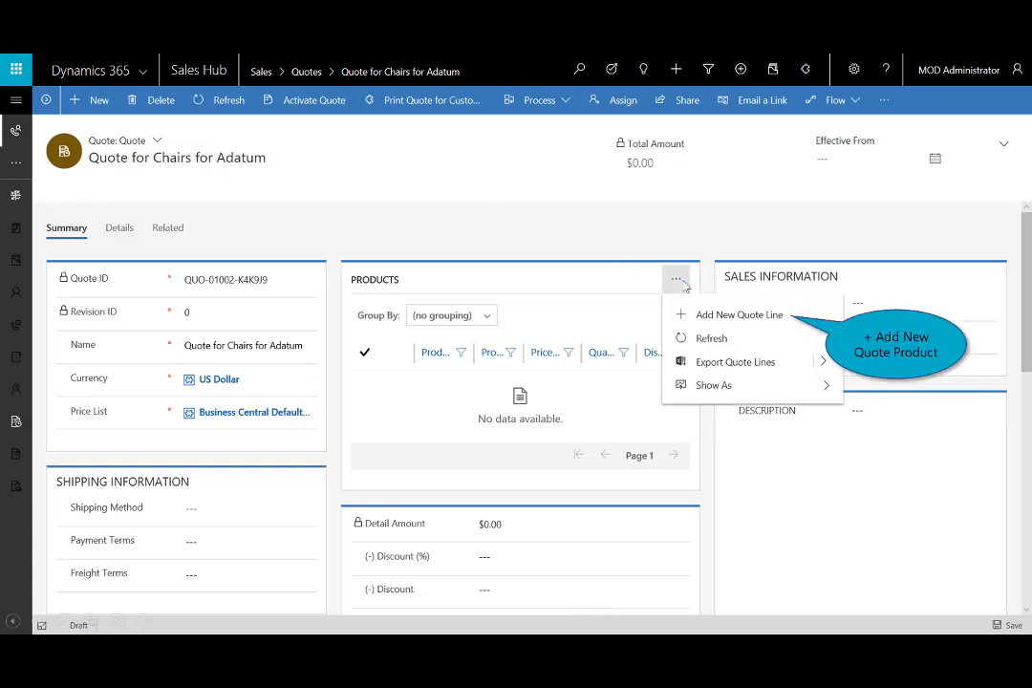
click(740, 315)
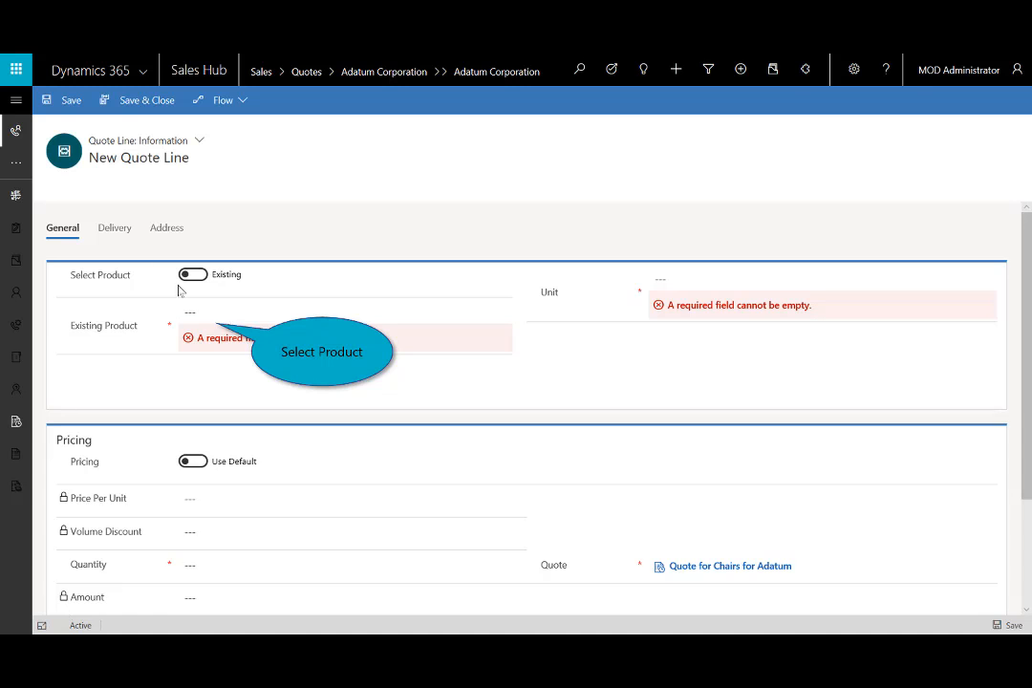
click(215, 320)
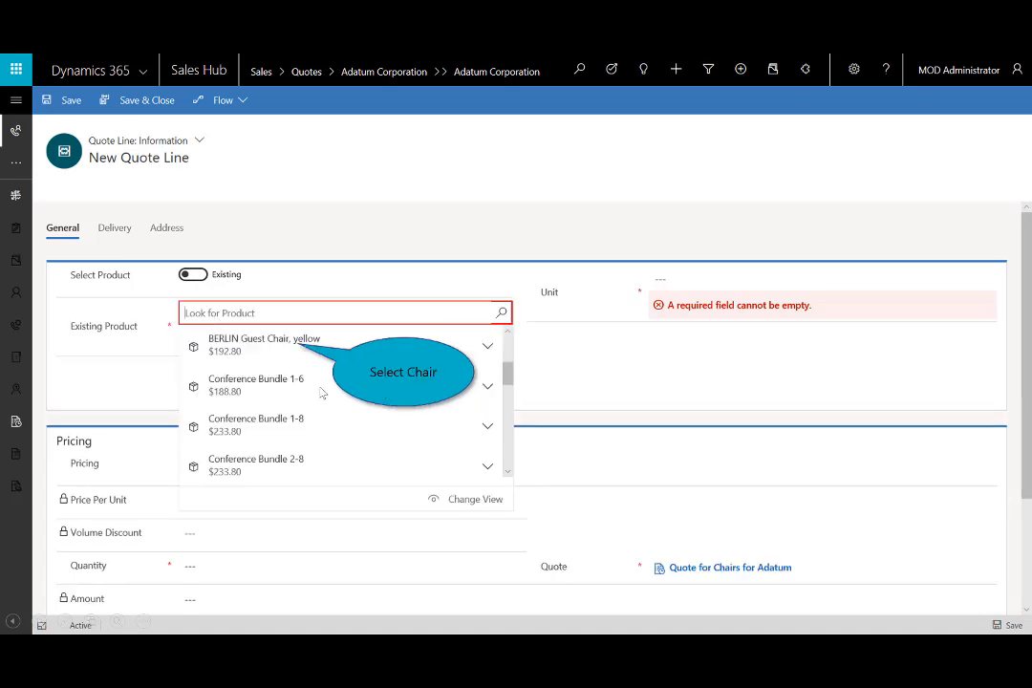
click(311, 344)
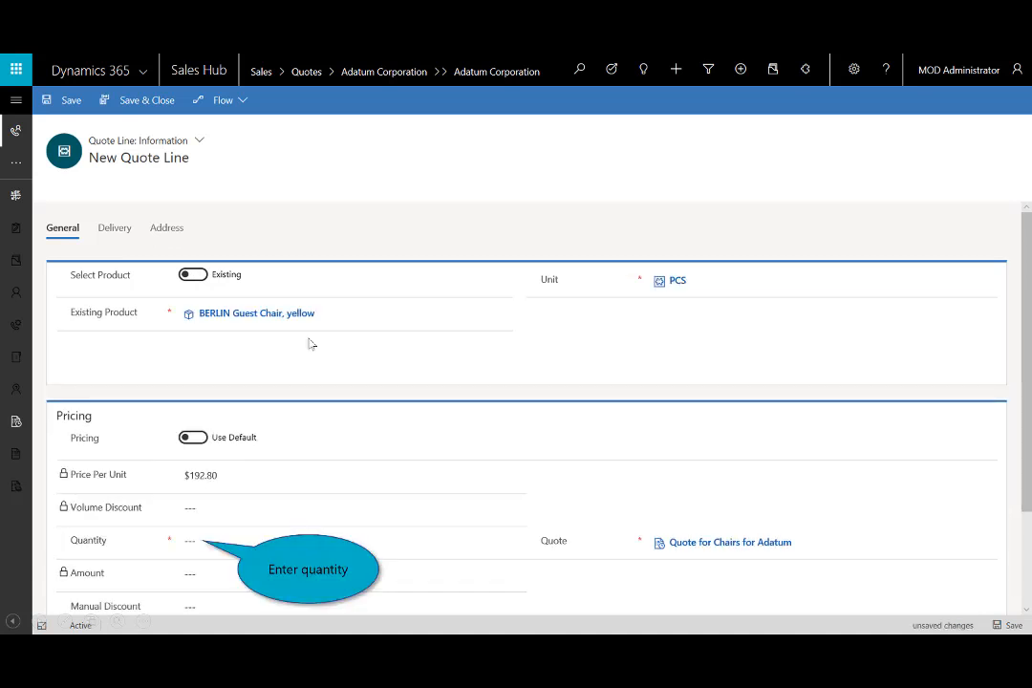
click(196, 550)
text(5)
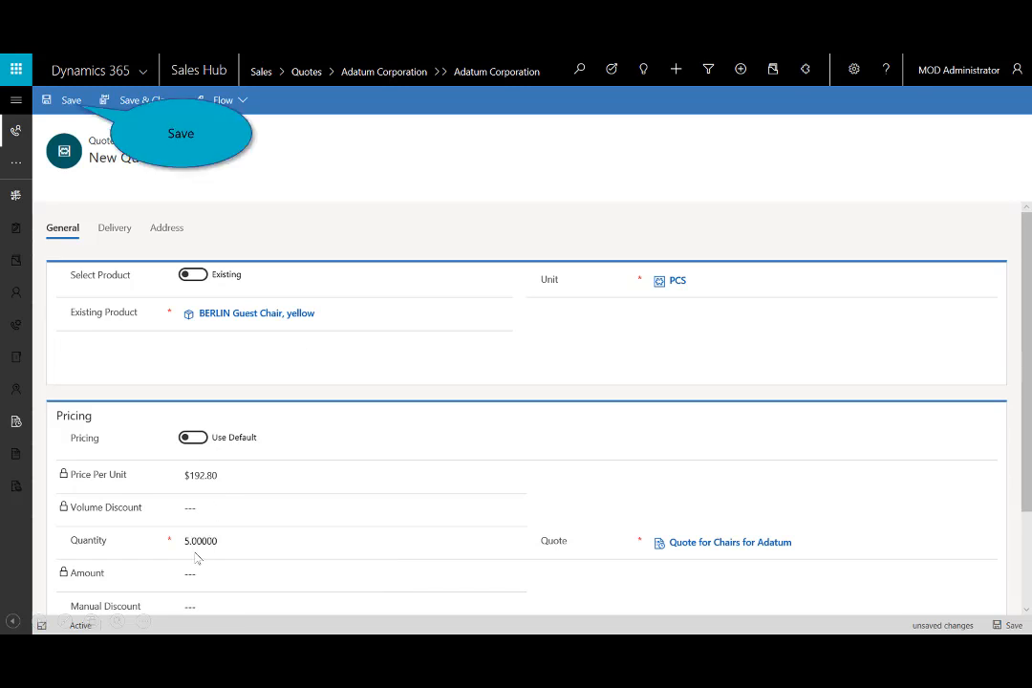
click(67, 112)
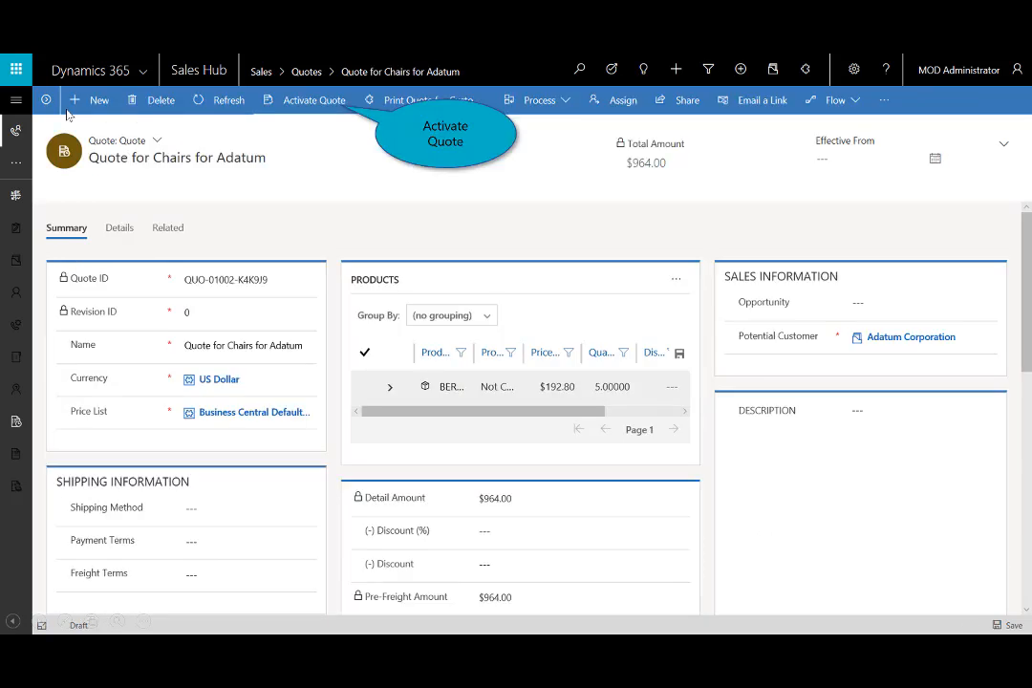
Activate the chairs quote and create an order from it with status reason Won and date won 10/16/2018
click(315, 100)
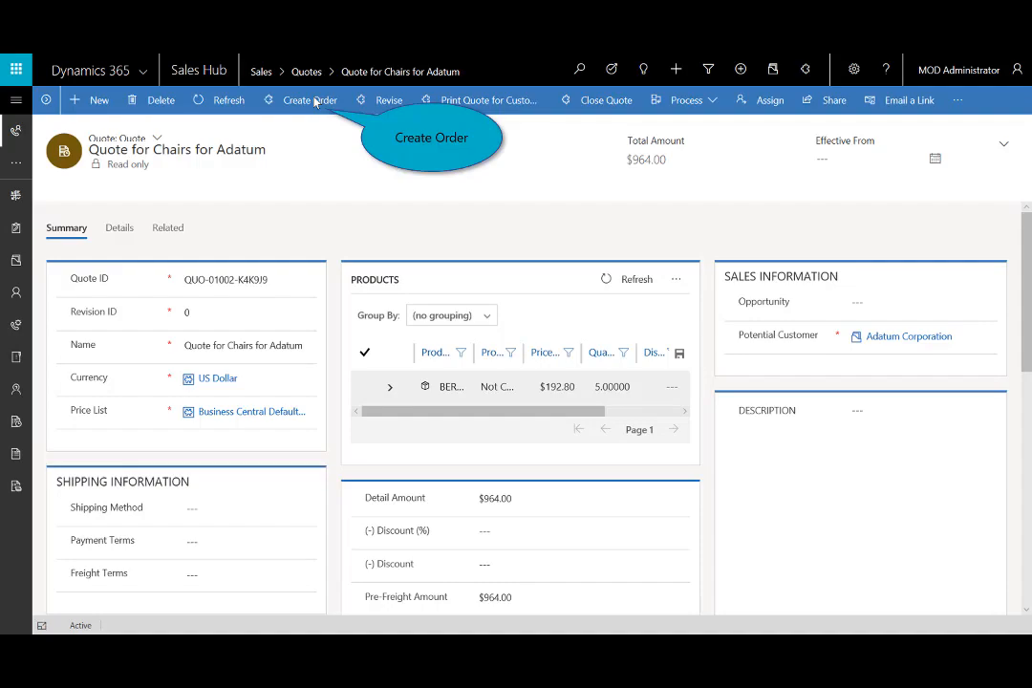
click(318, 102)
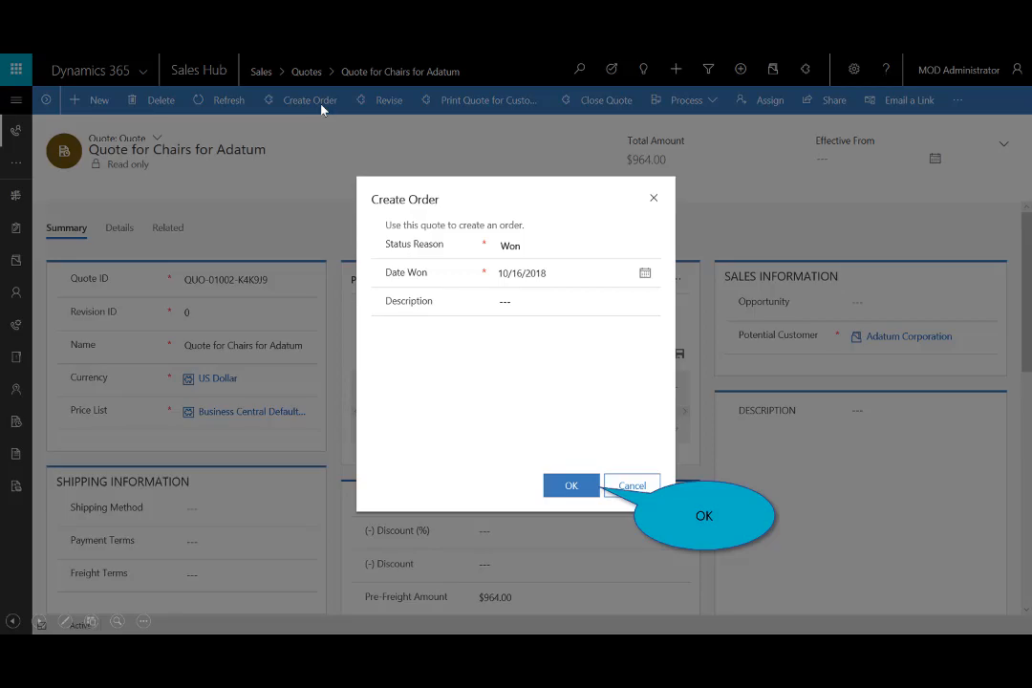
click(571, 485)
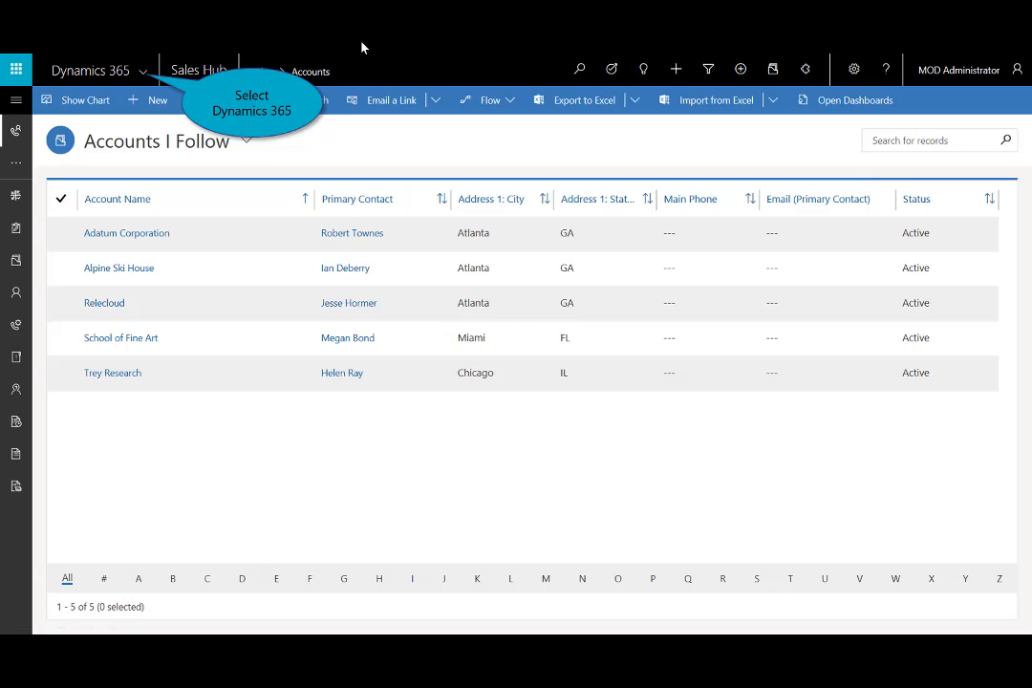
Switch to Business Central, post the last Adatum Corporation sales order dated 10/16/2018 with Ship and Invoice, and close the sales orders list
click(144, 72)
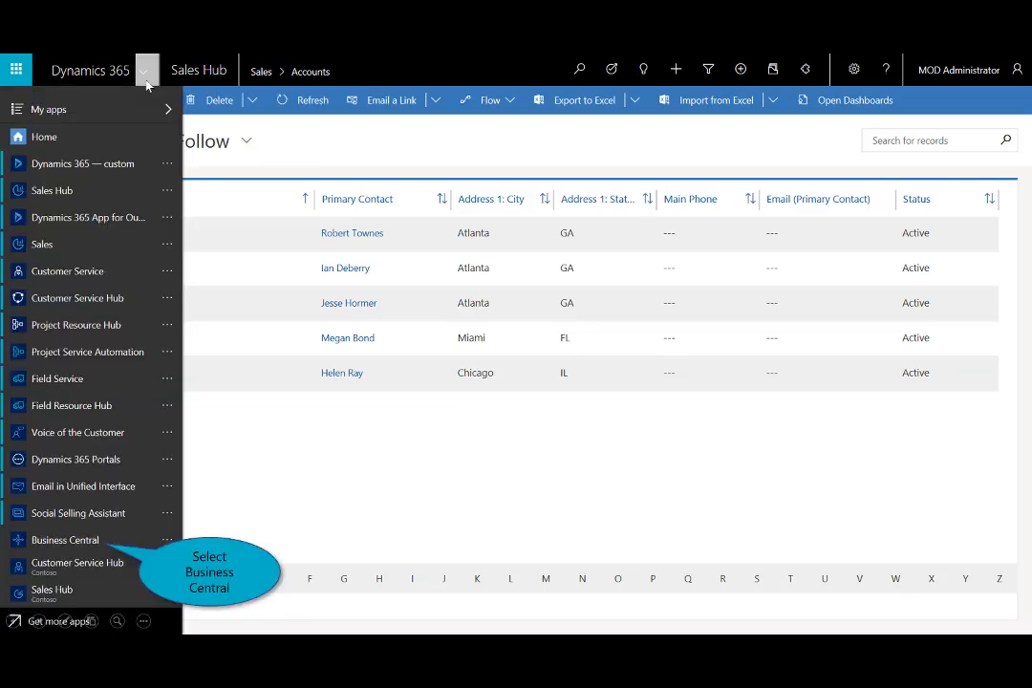
click(65, 540)
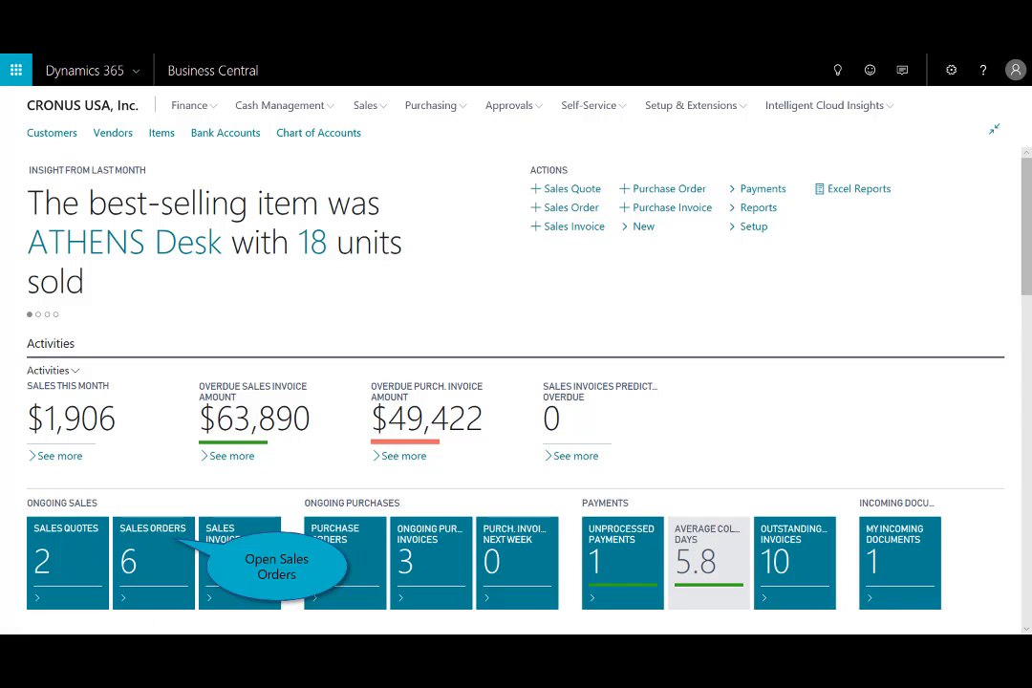
click(144, 564)
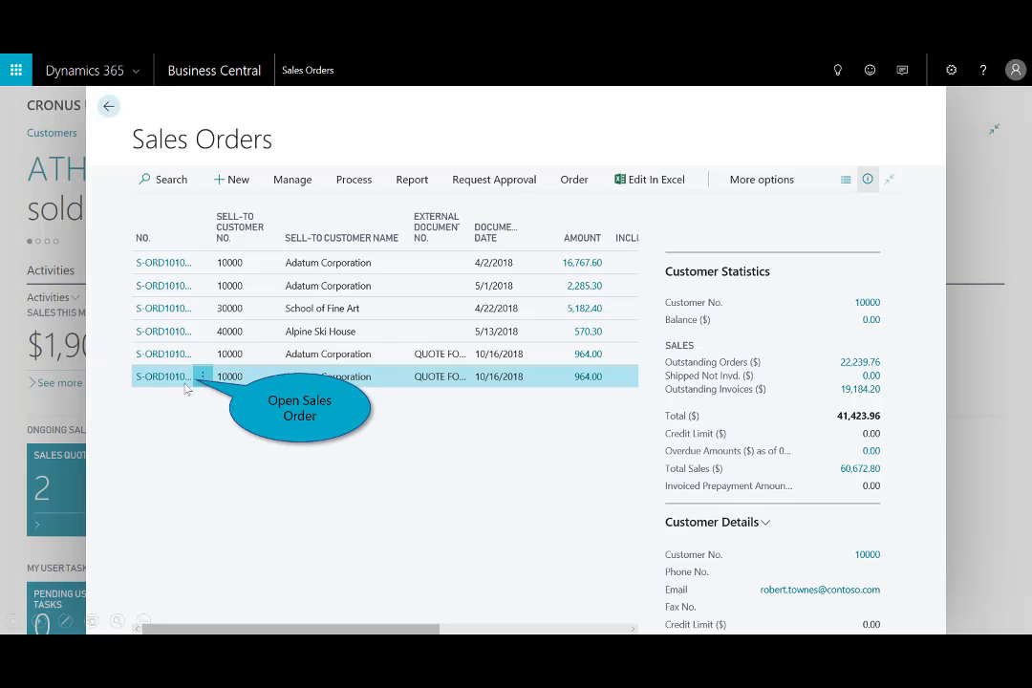
click(164, 376)
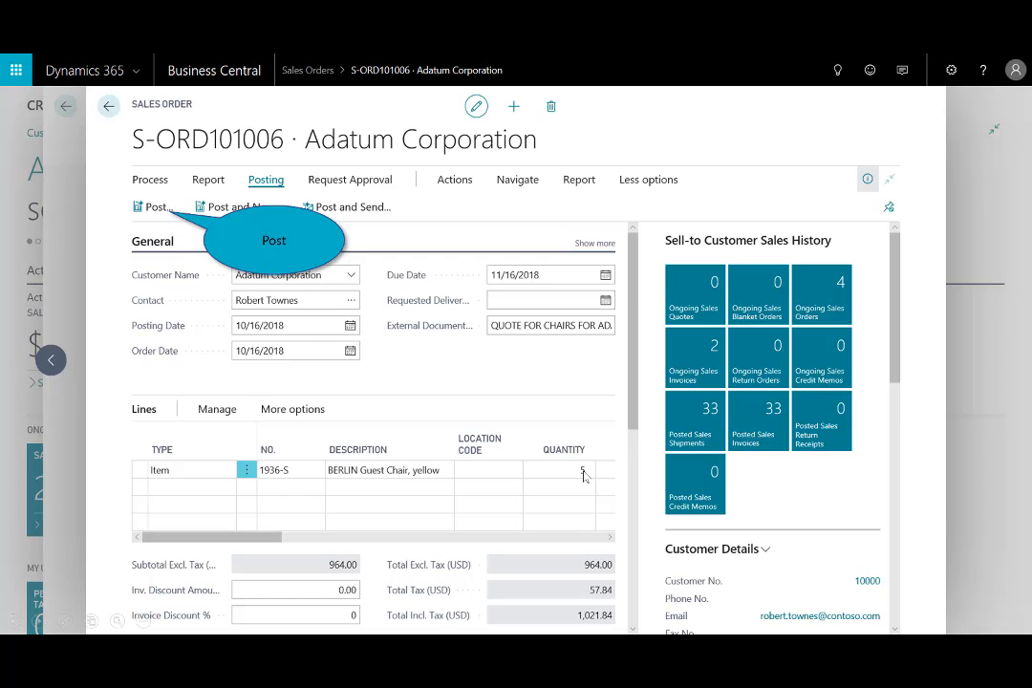
click(150, 207)
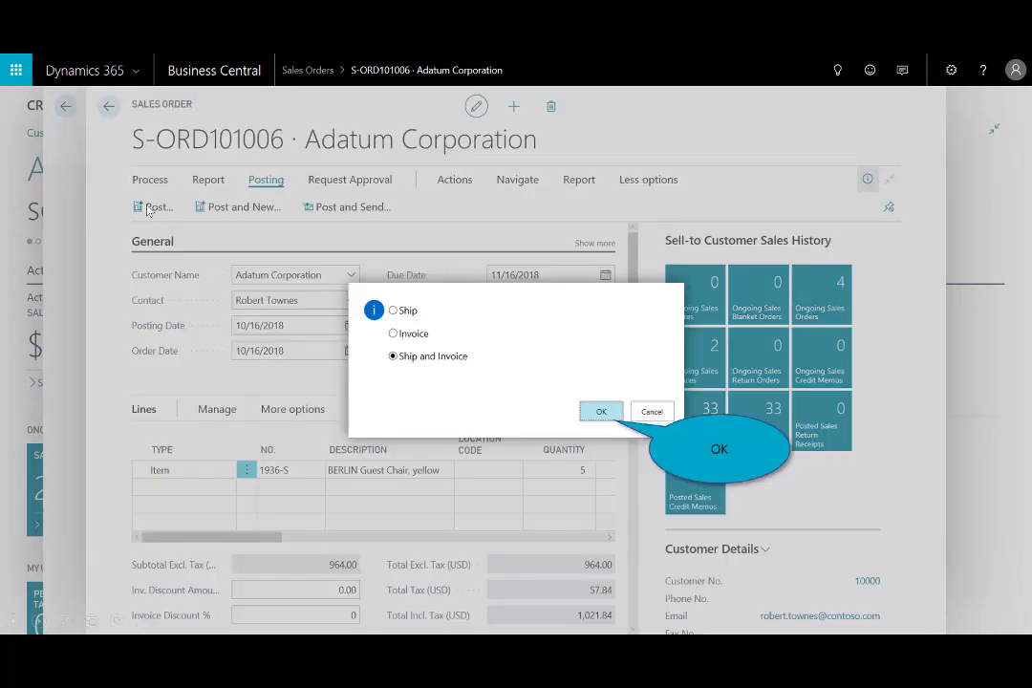
click(601, 411)
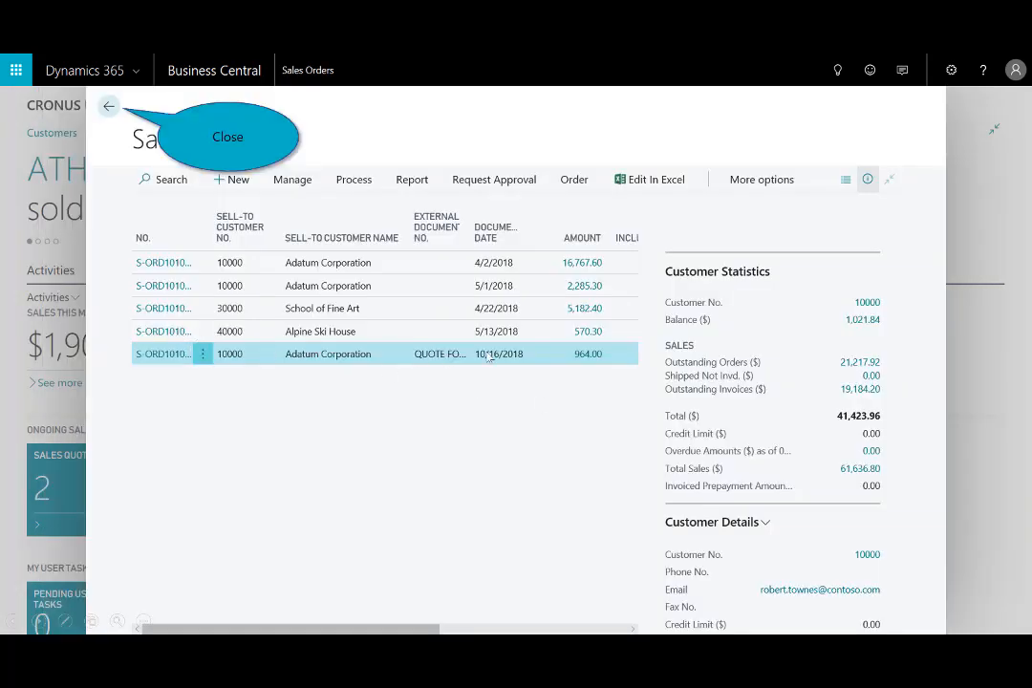
click(108, 107)
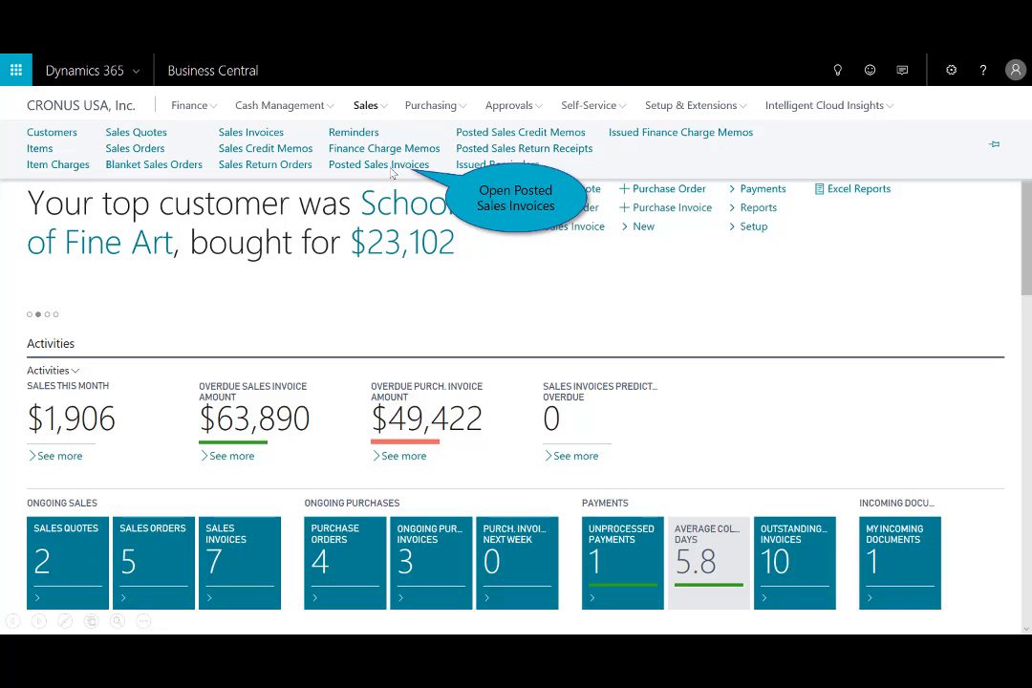
Open Adatum Corporation's posted sales invoice due 11/16/2018 and show its Dynamics 365 for Sales navigation options
click(391, 170)
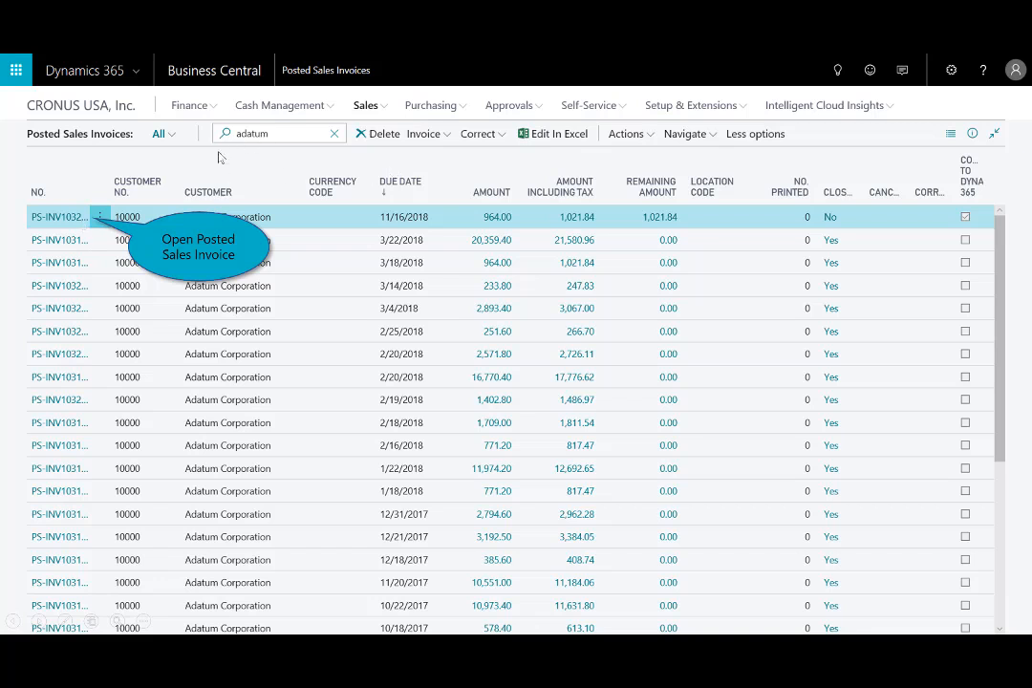
click(69, 222)
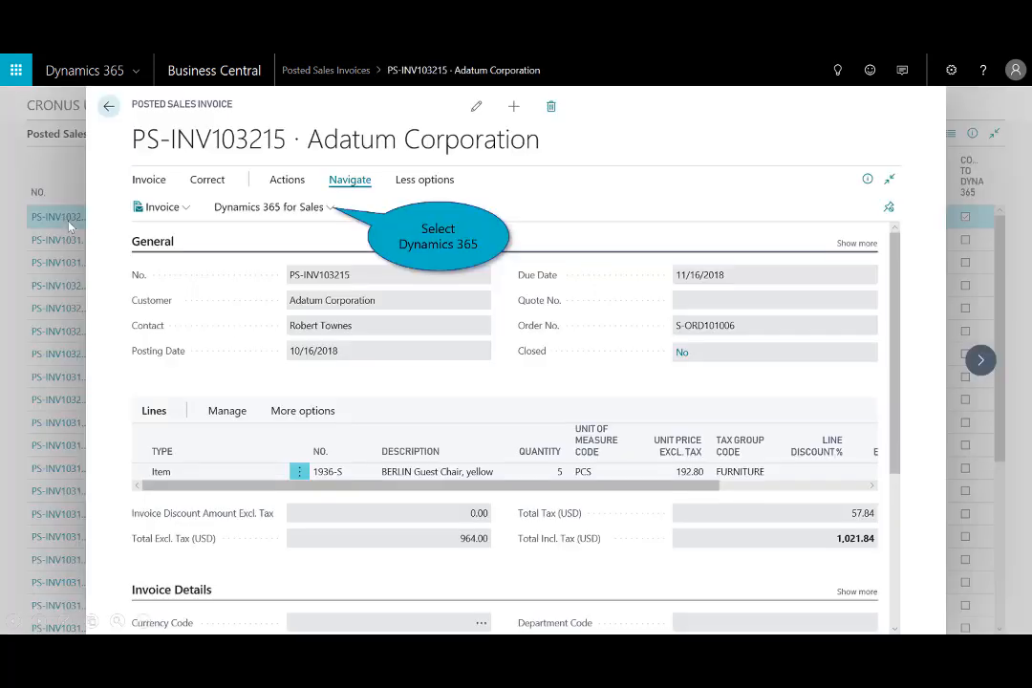
click(324, 210)
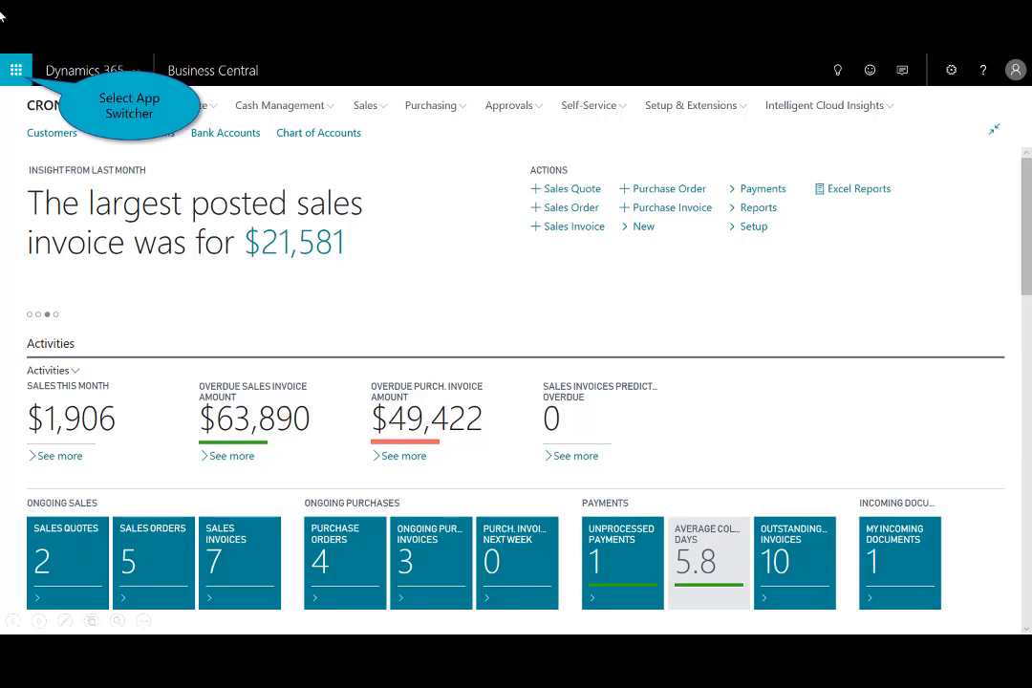
Switch to Sales Hub and open the "Quote for Chairs for Adatum" invoice from the invoices list
click(16, 70)
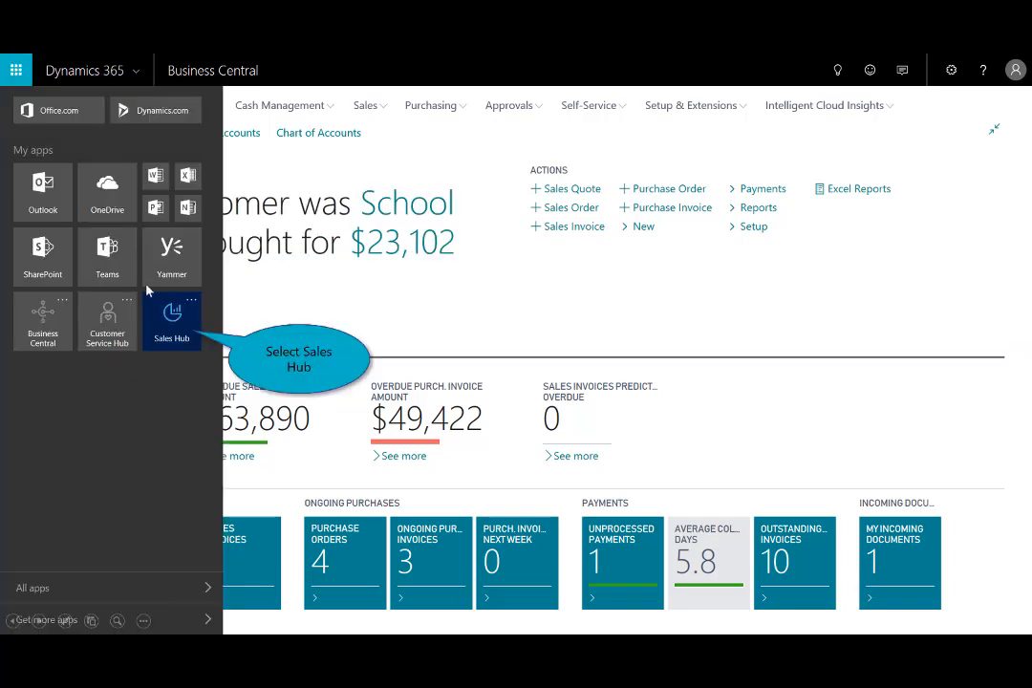
click(172, 323)
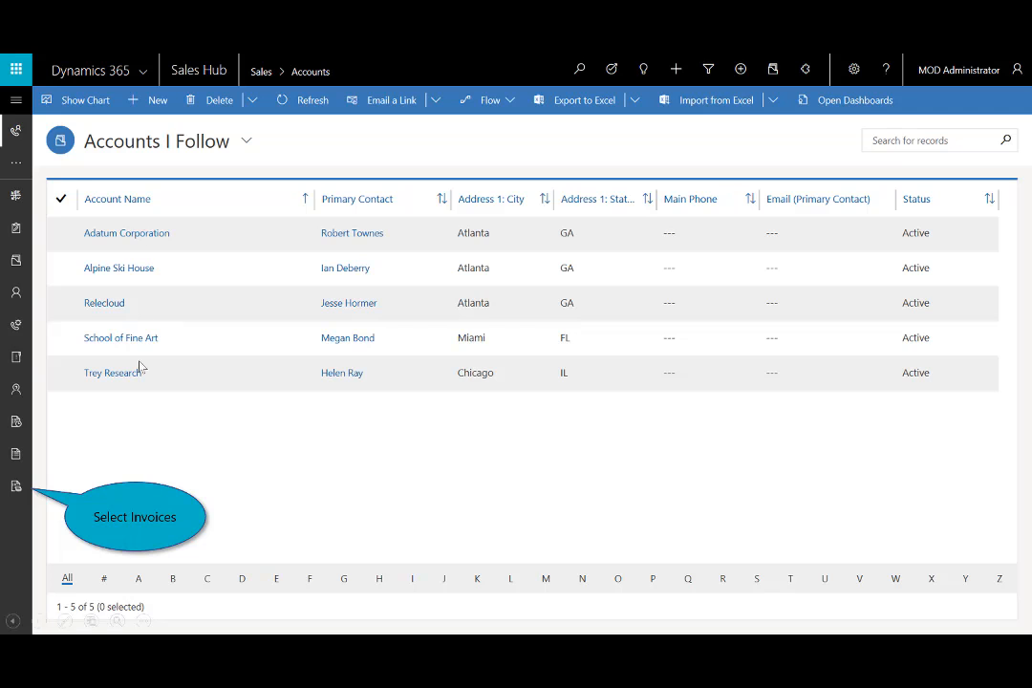
click(16, 487)
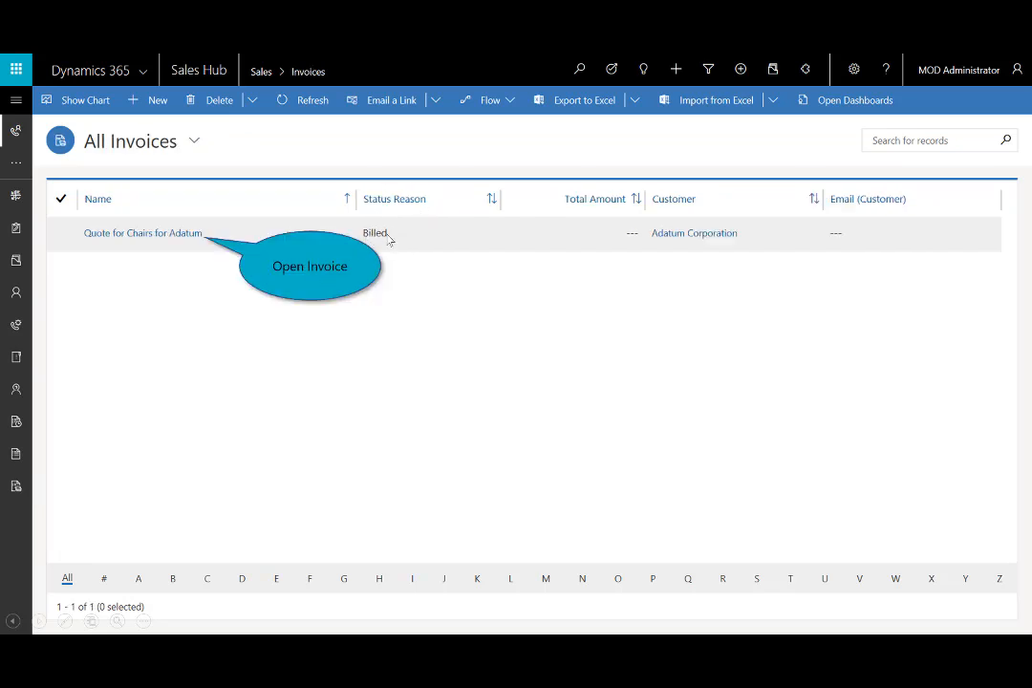
click(151, 236)
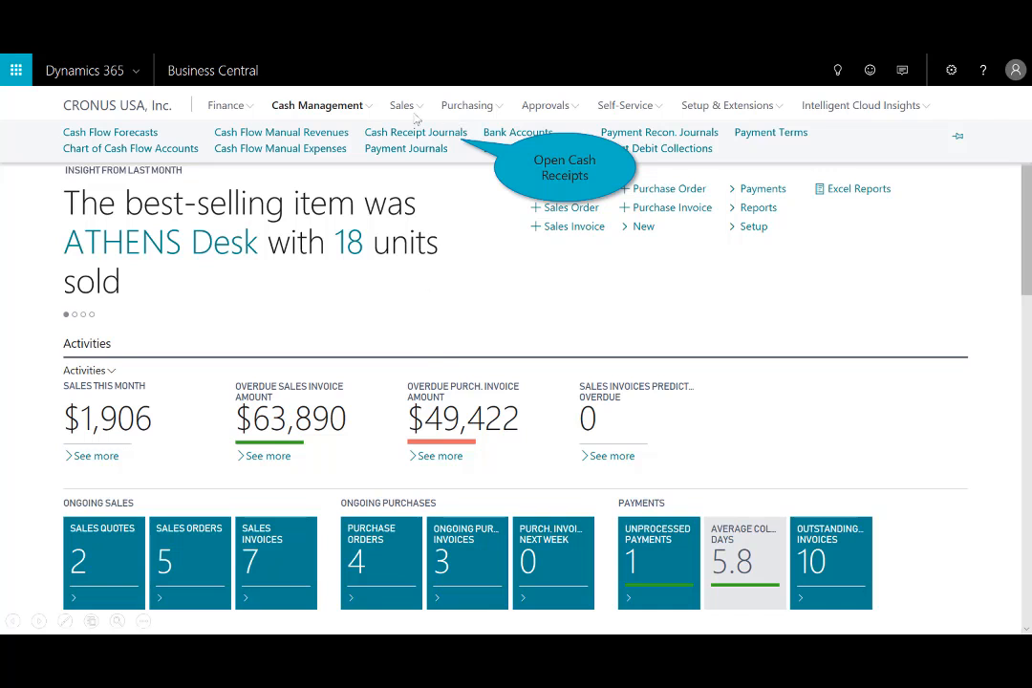
In Business Central's GENERAL cash receipt journal, apply Adatum Corporation's -1,021.84 payment dated 11/1/2018 to its 10/16/2018 invoice and post the journal
click(451, 136)
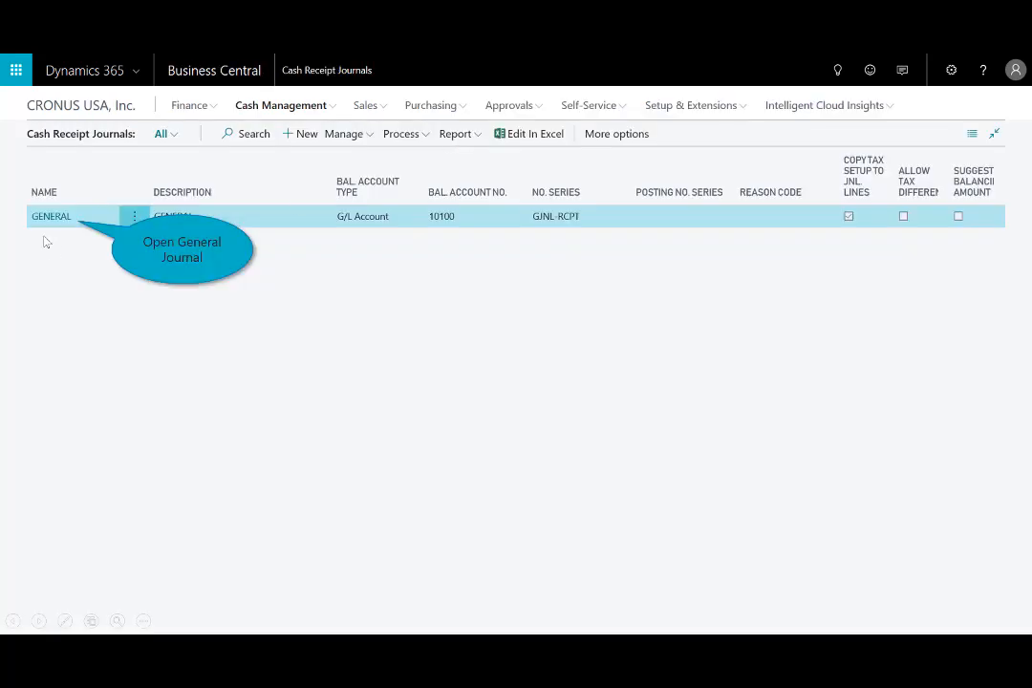
click(53, 216)
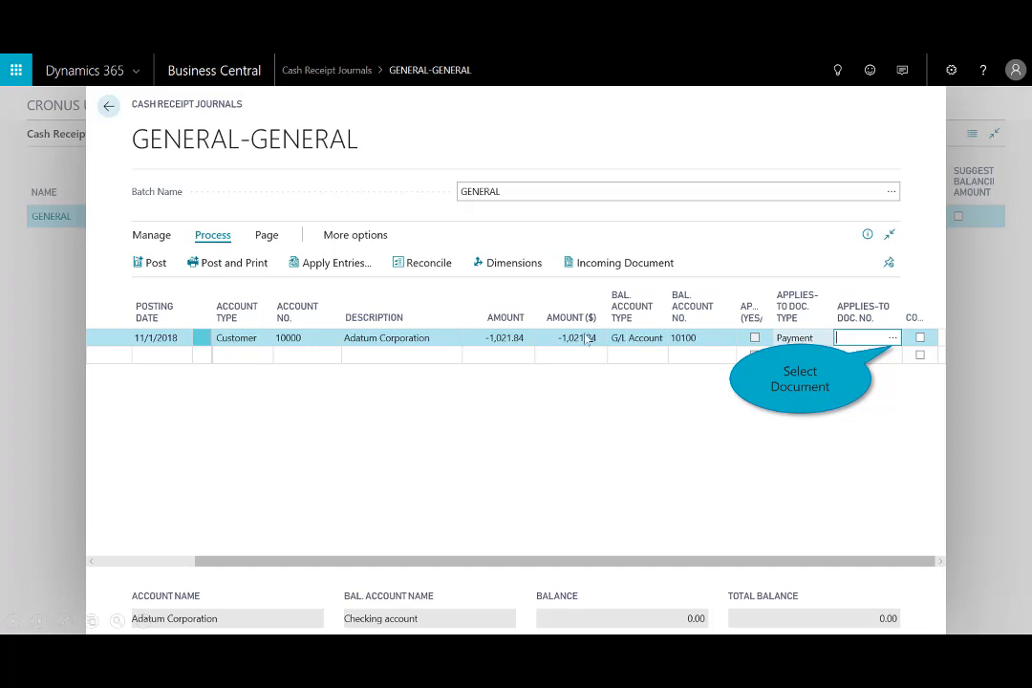
click(895, 338)
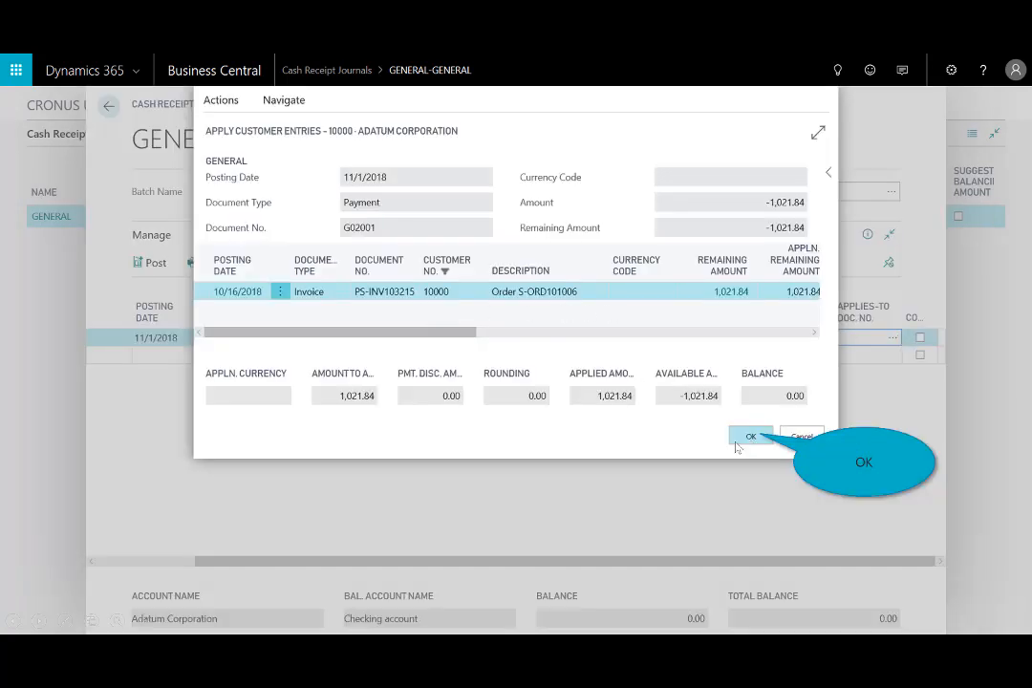
click(751, 438)
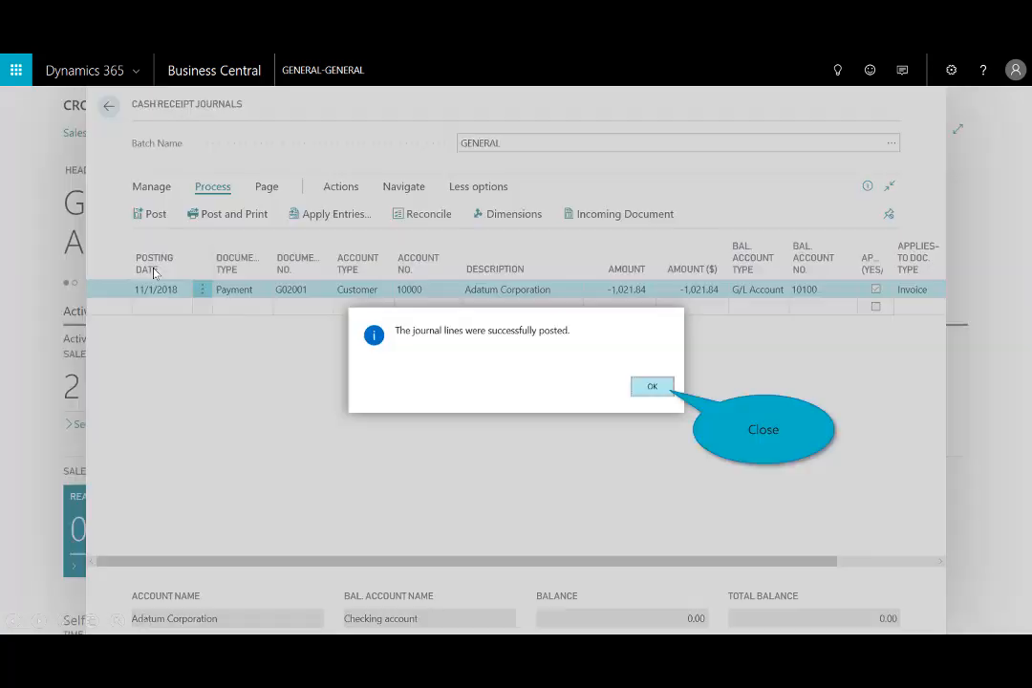
click(652, 386)
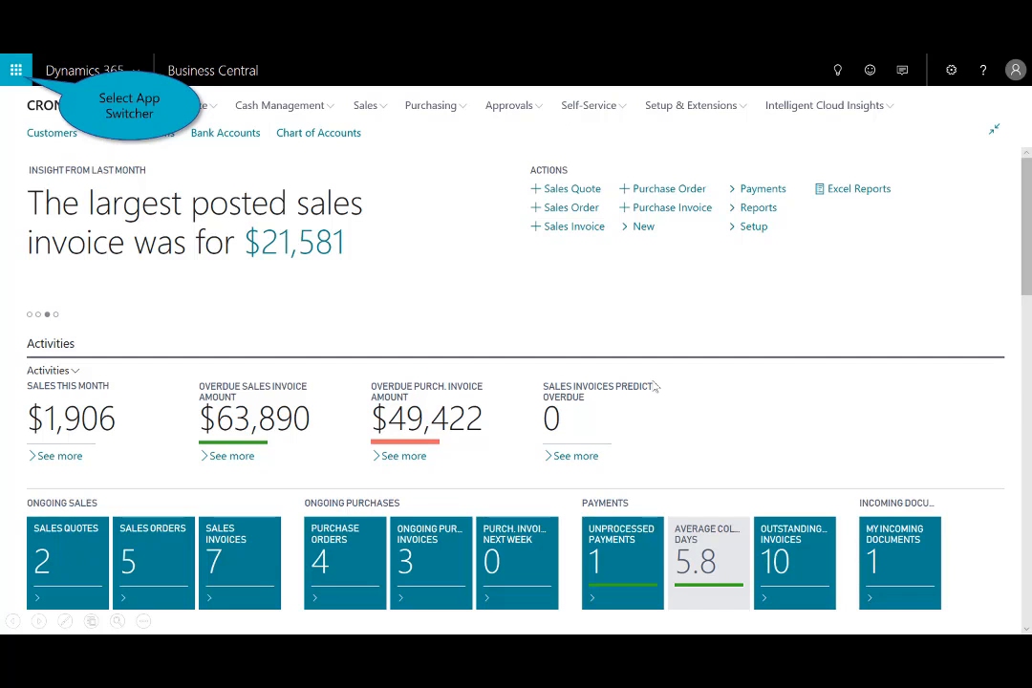
Switch back to Sales Hub to check the status of the Adatum chairs invoice after the payment
click(17, 71)
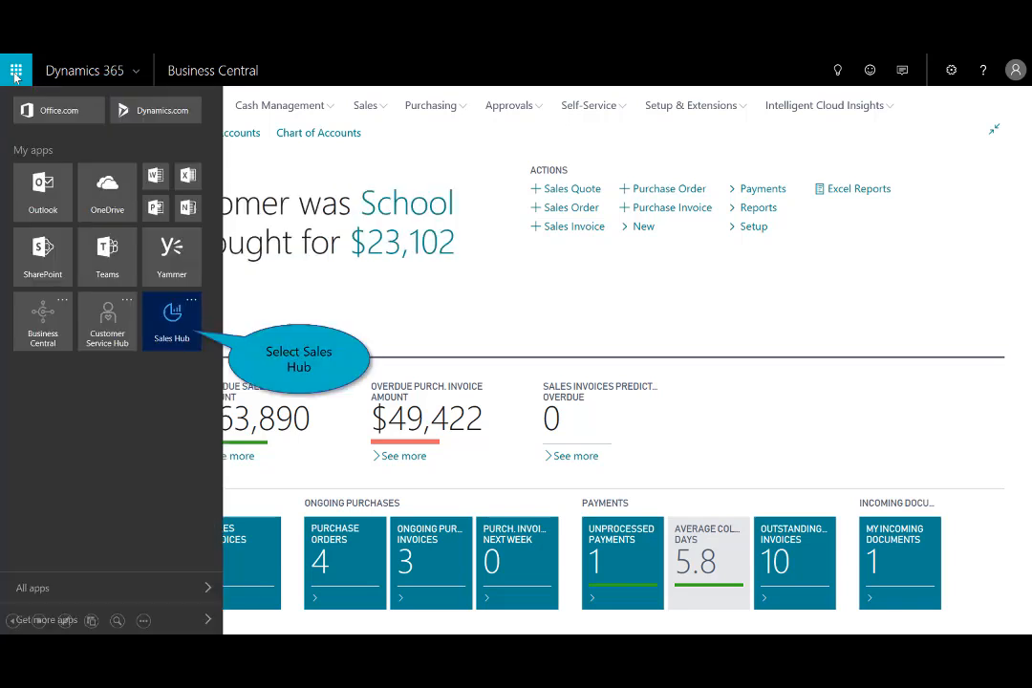
click(174, 322)
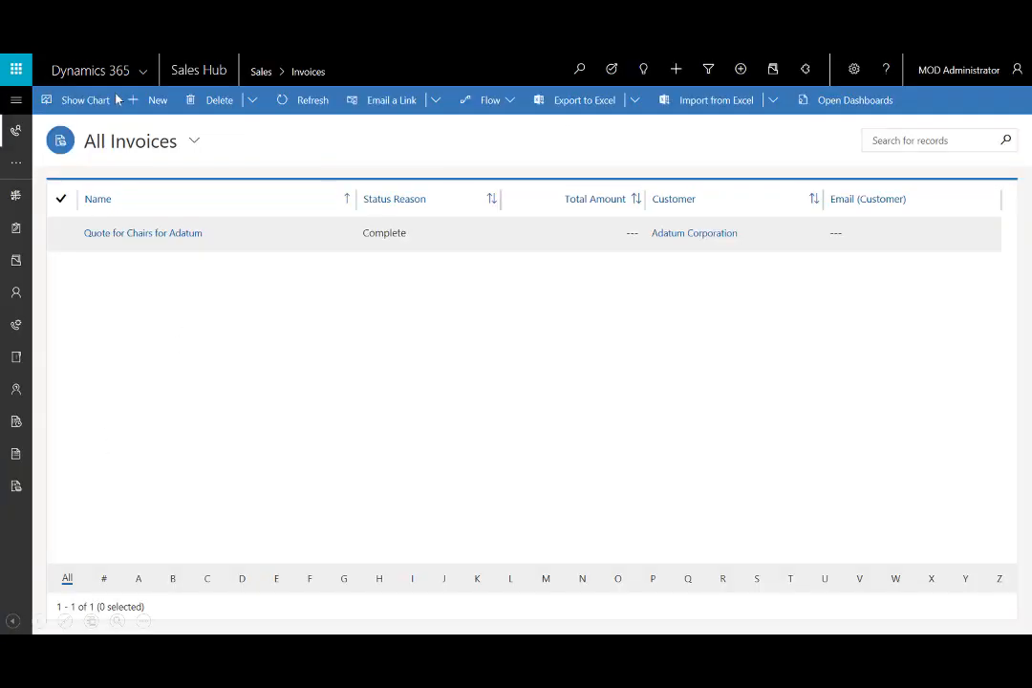